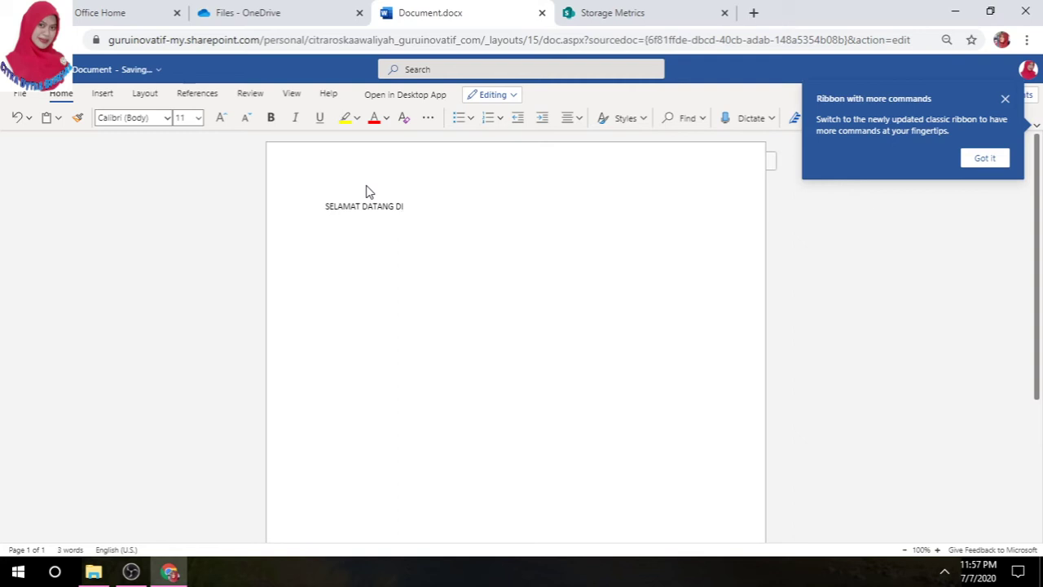
# Complete the welcome line with "SMP NEGERI 3 NGAMPRAH" and set the whole sentence to font size 28
pyautogui.write('SMP NEGERI 3 NGAMPRAH')
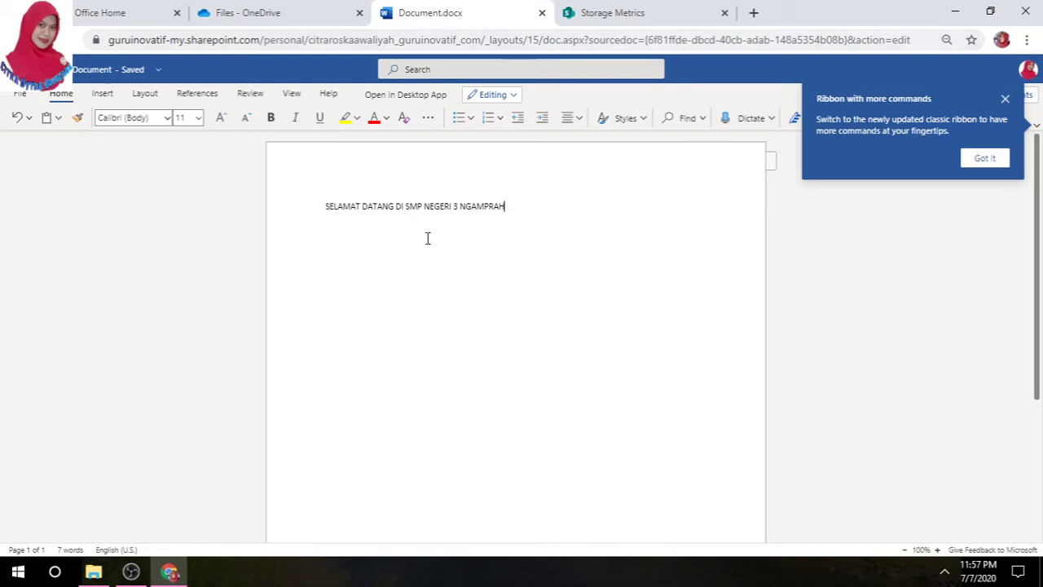
pyautogui.moveTo(338, 211); pyautogui.dragTo(529, 274)
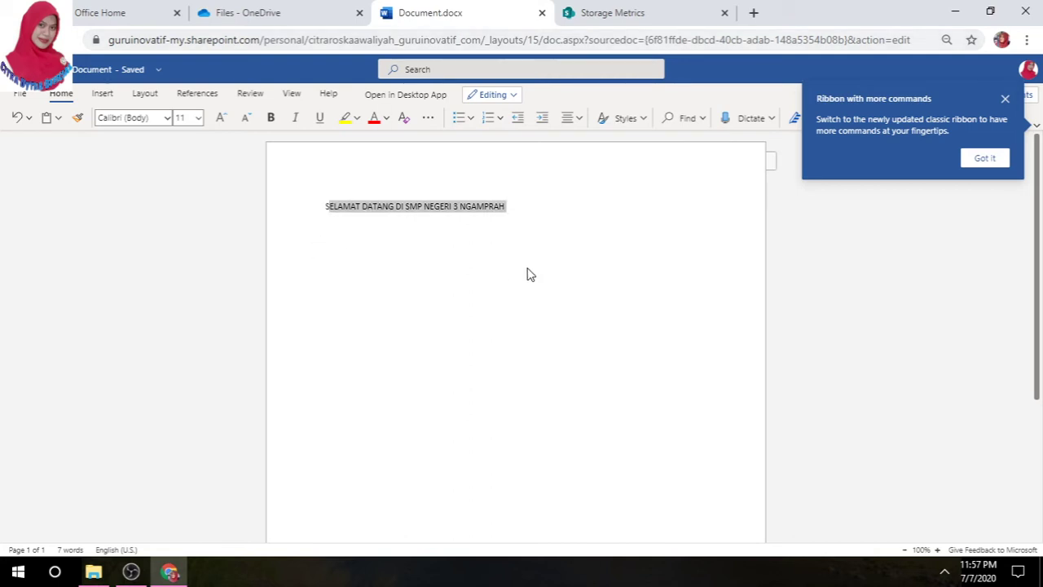
pyautogui.click(198, 118)
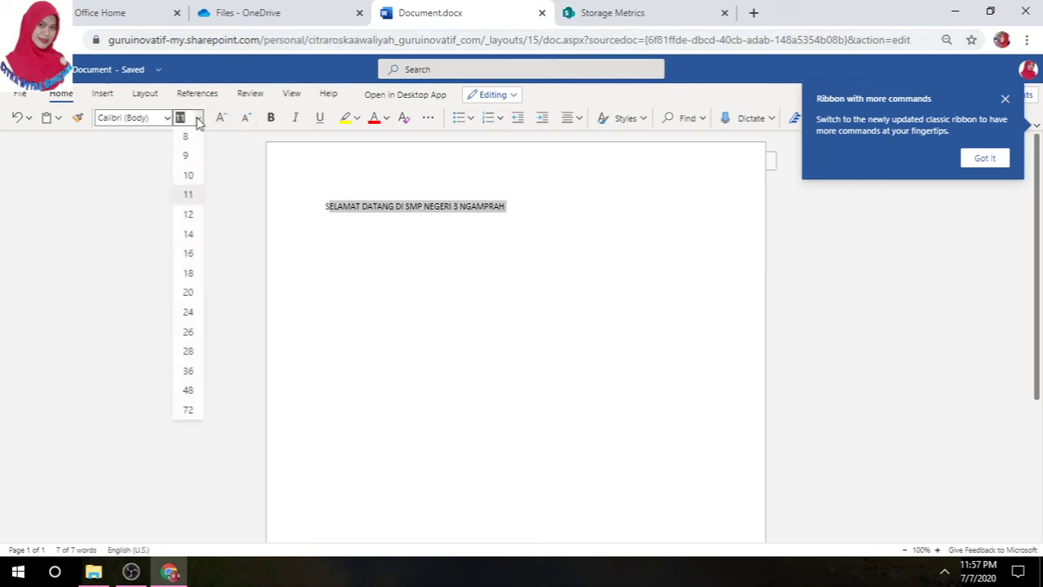
pyautogui.click(193, 352)
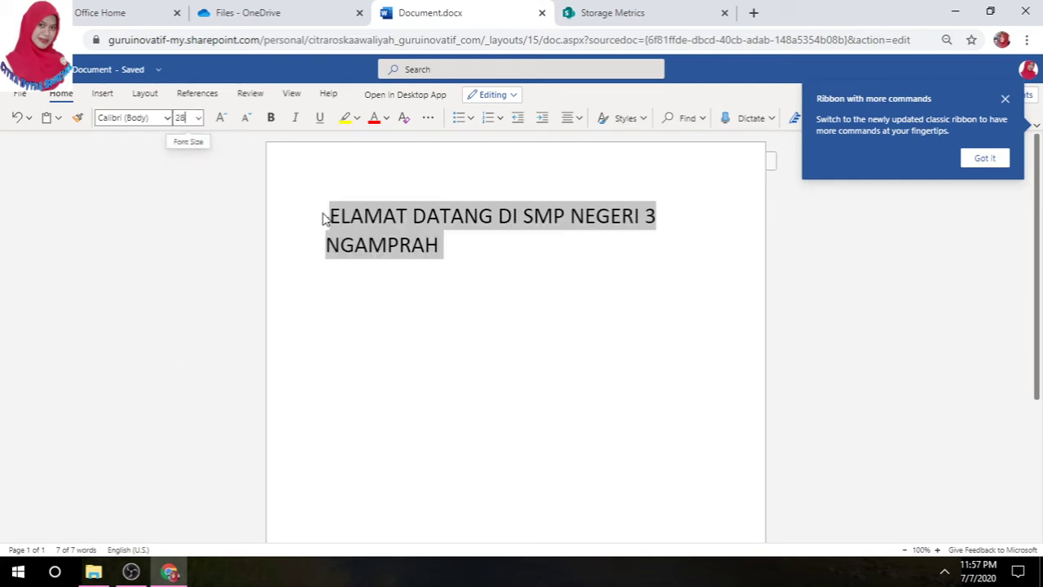
pyautogui.click(326, 218)
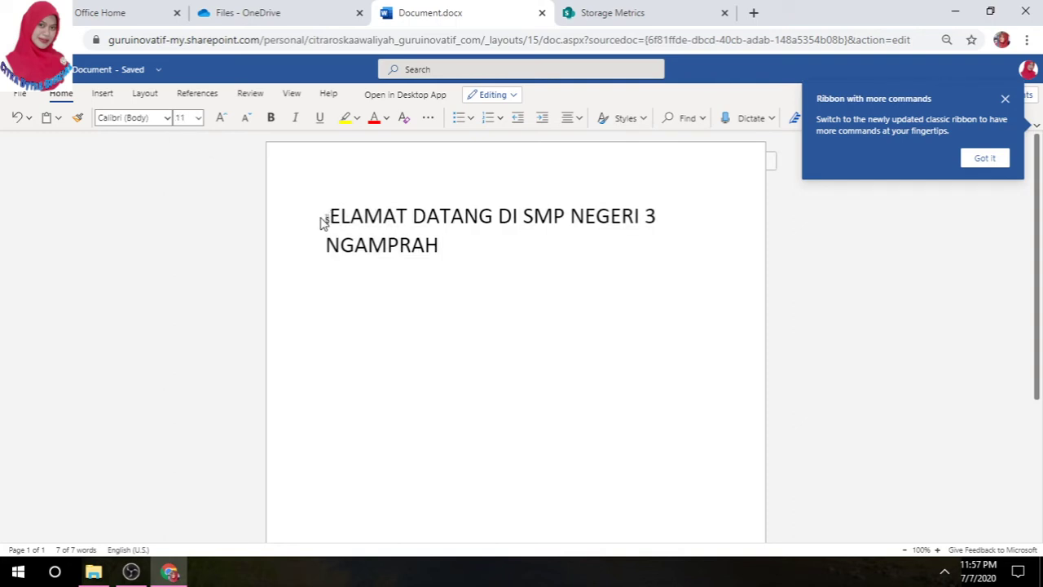
pyautogui.click(198, 118)
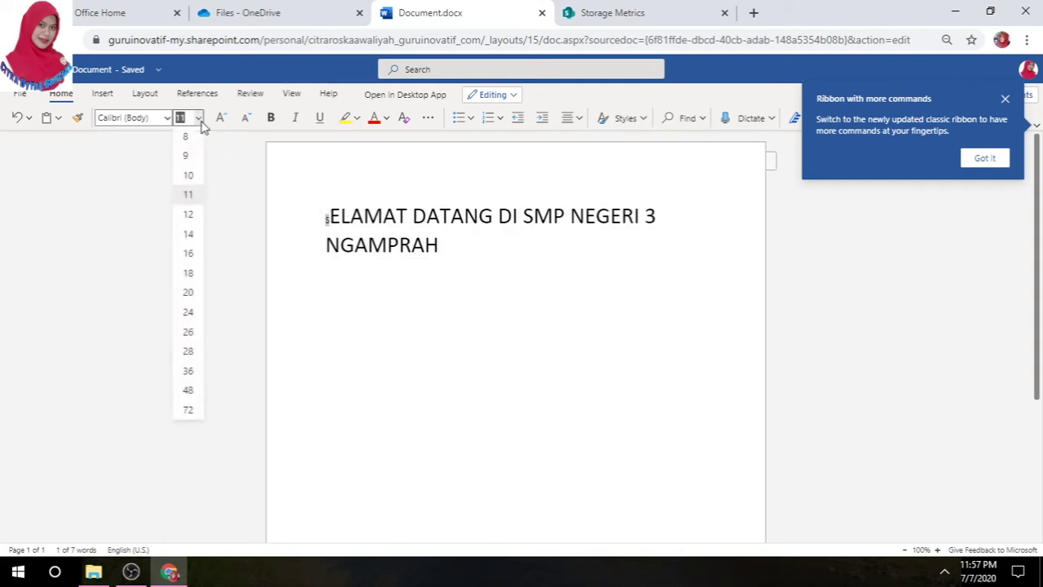
pyautogui.click(190, 352)
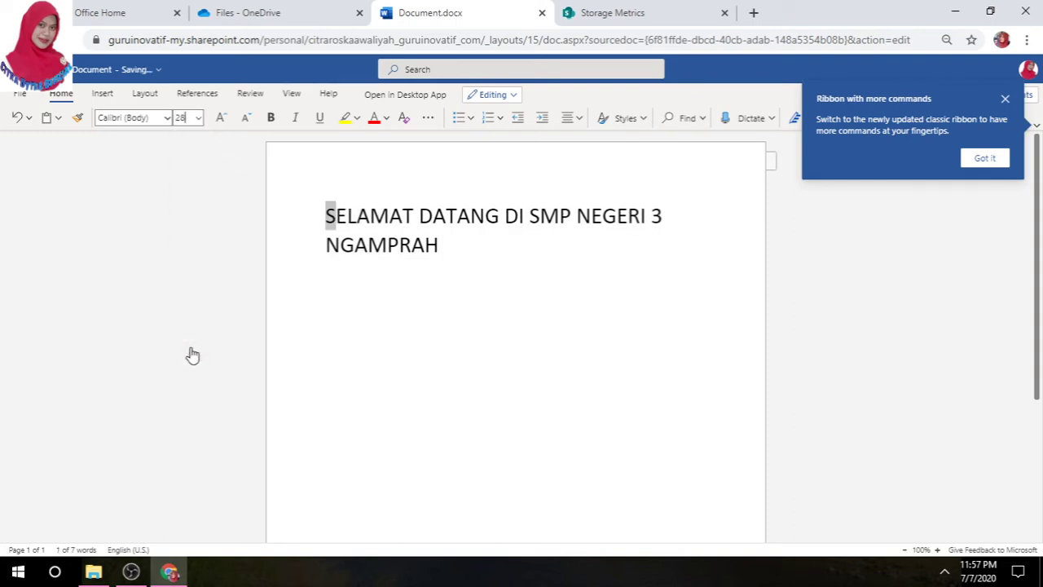
pyautogui.click(462, 385)
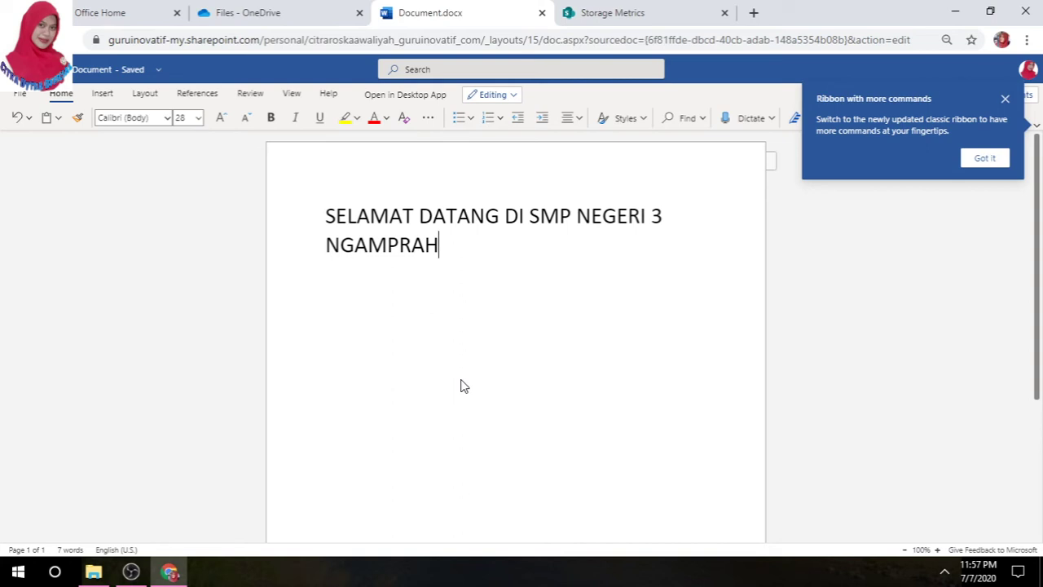
# Return to the OneDrive file list, open Document.docx to check its saved content, and close that copy again
pyautogui.click(299, 11)
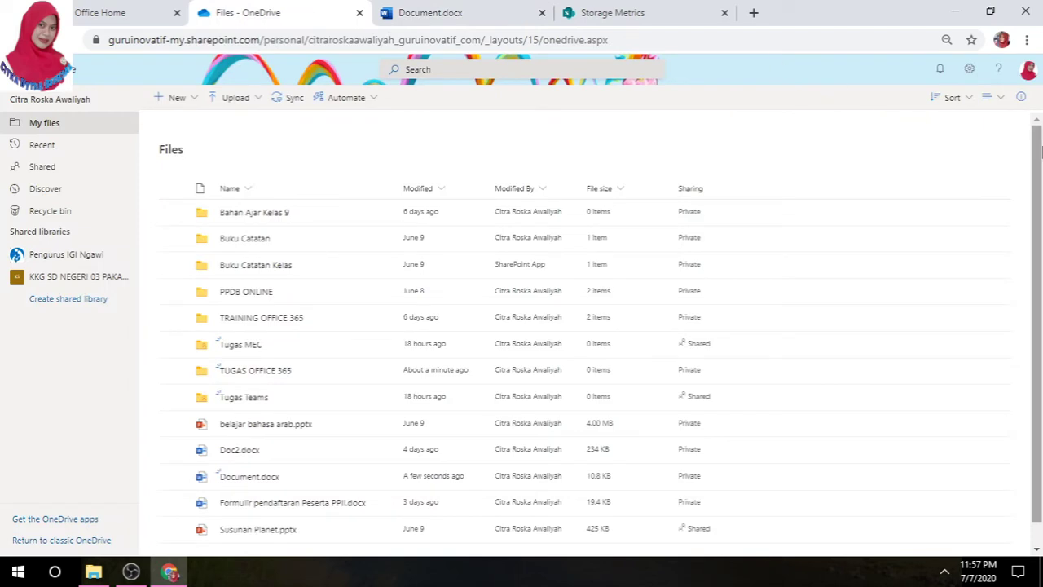
pyautogui.scroll(-1, 1038, 155)
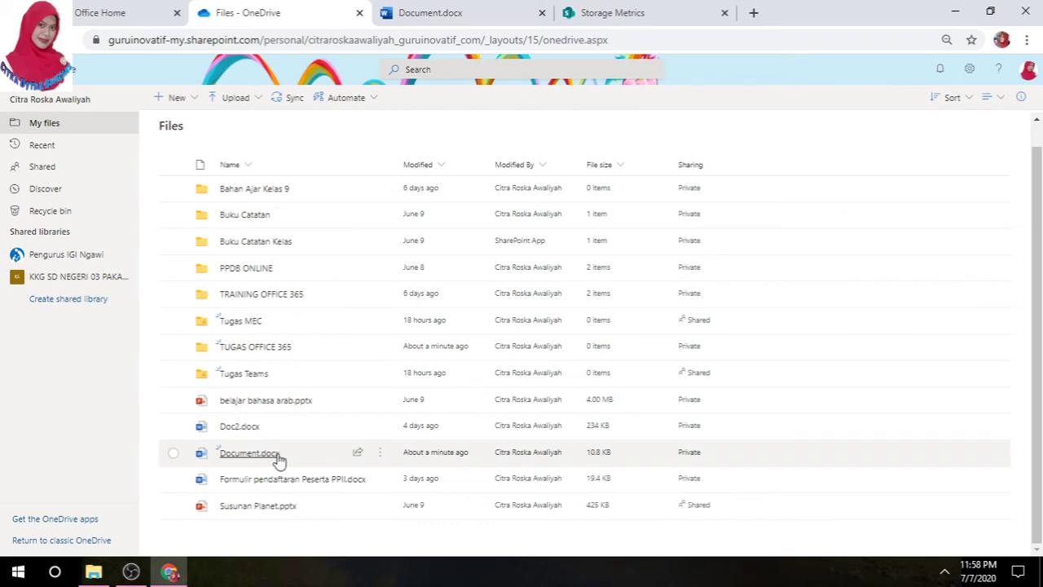
pyautogui.moveTo(301, 458)
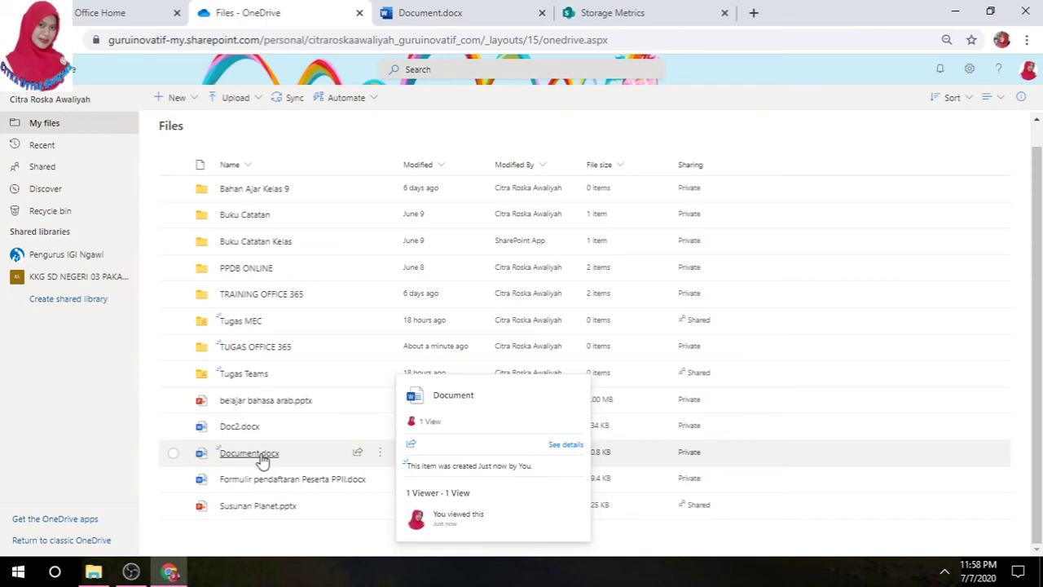
pyautogui.click(262, 459)
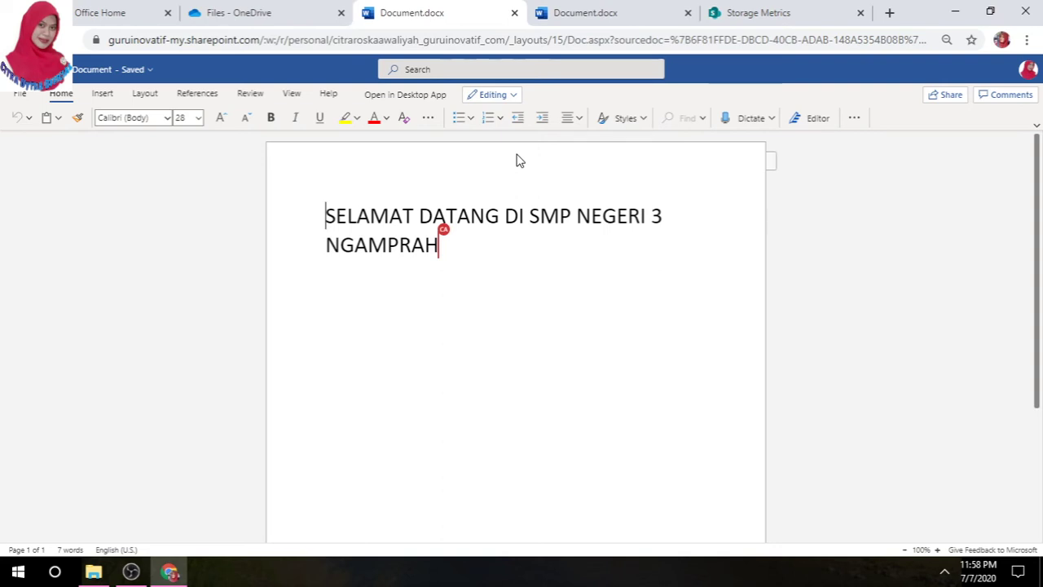
pyautogui.click(514, 15)
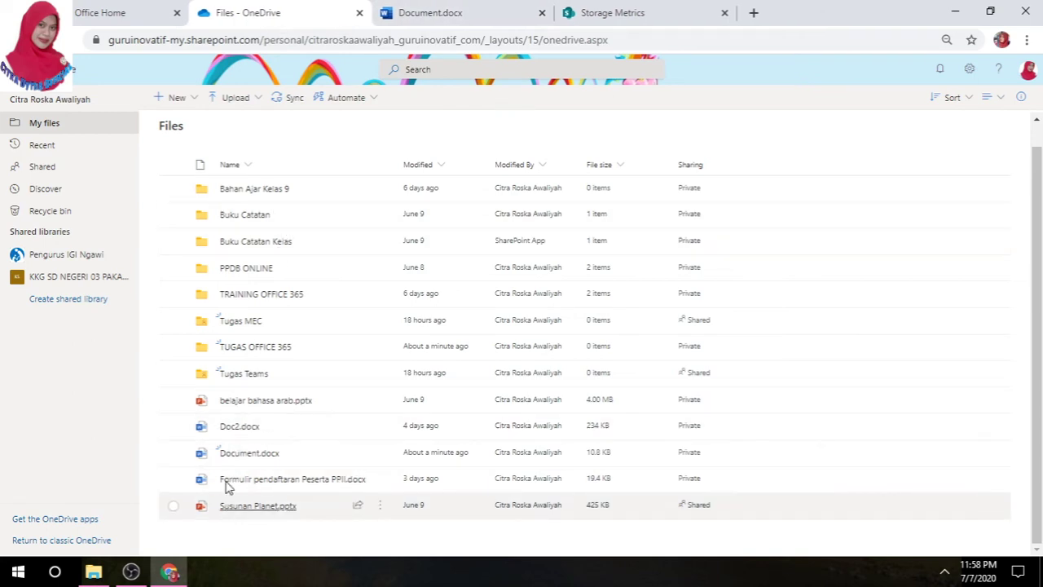
# Rename Document.docx in the file list as SELAMAT DATANG and dismiss the access details
pyautogui.rightClick(233, 454)
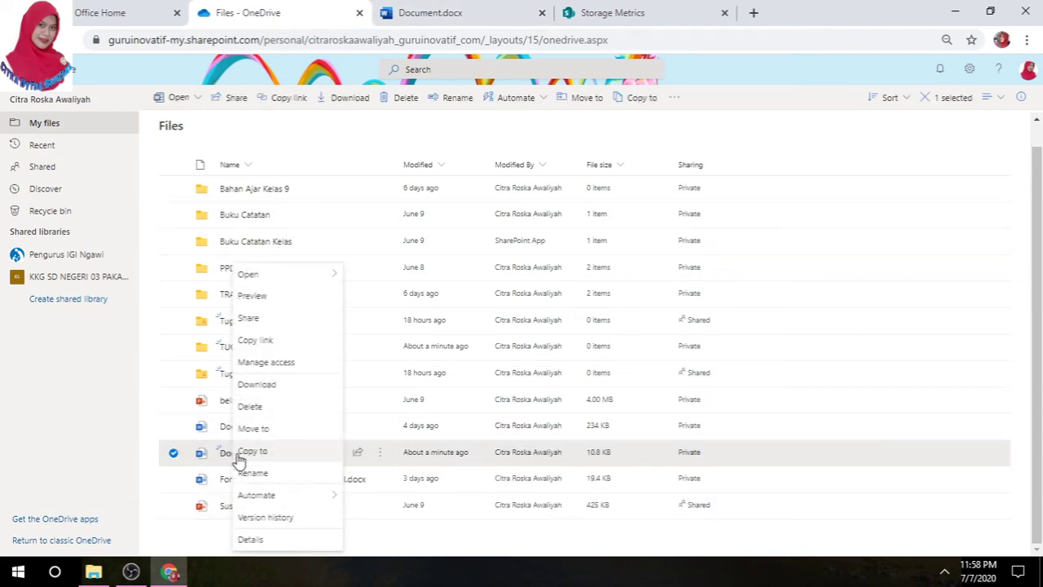
pyautogui.click(253, 473)
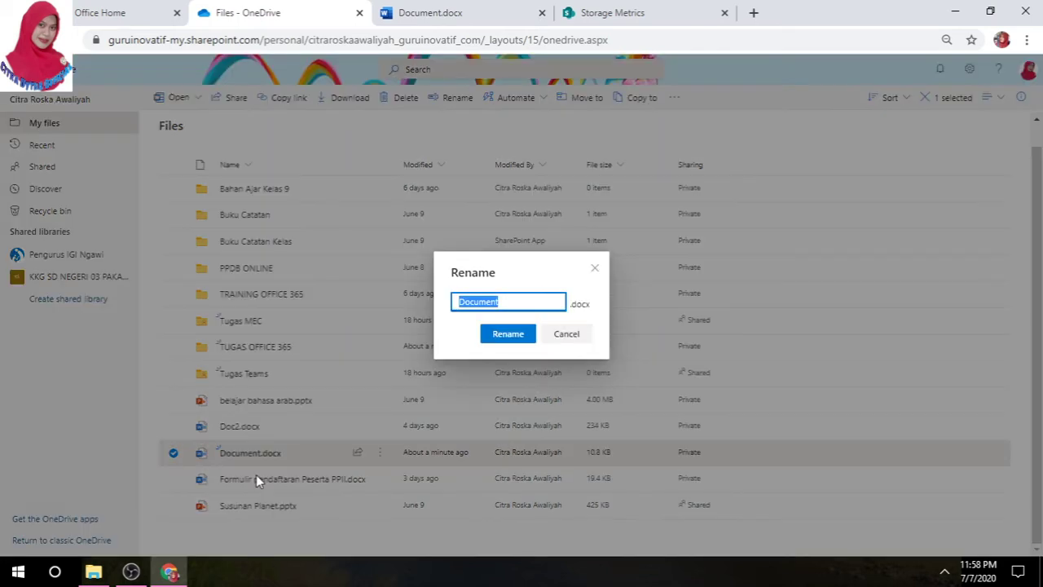
pyautogui.write('SEL')
pyautogui.press('BackSpace')
pyautogui.write('LAMAT DATANG')
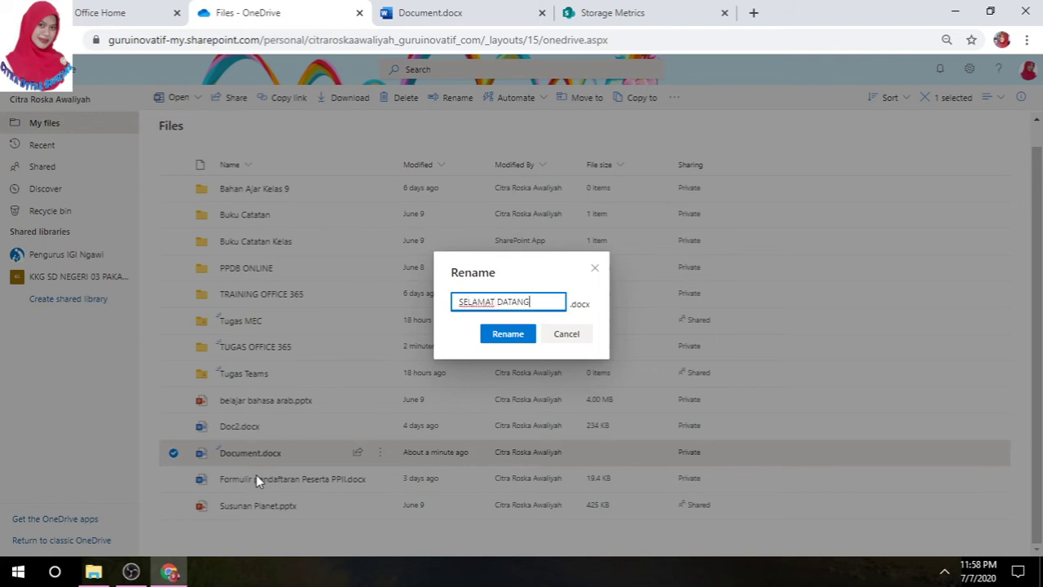
pyautogui.click(513, 339)
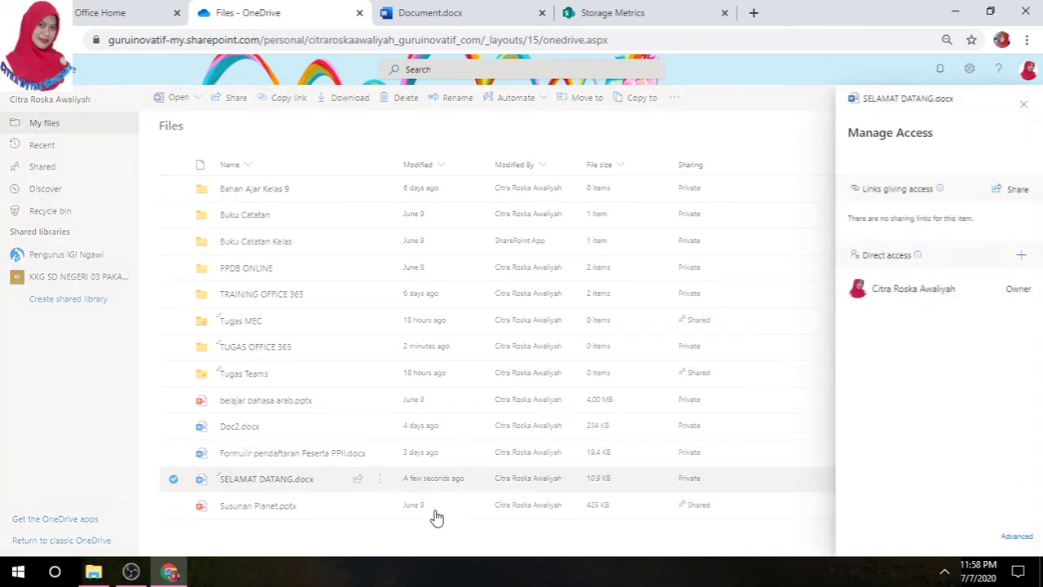
pyautogui.press('Escape')
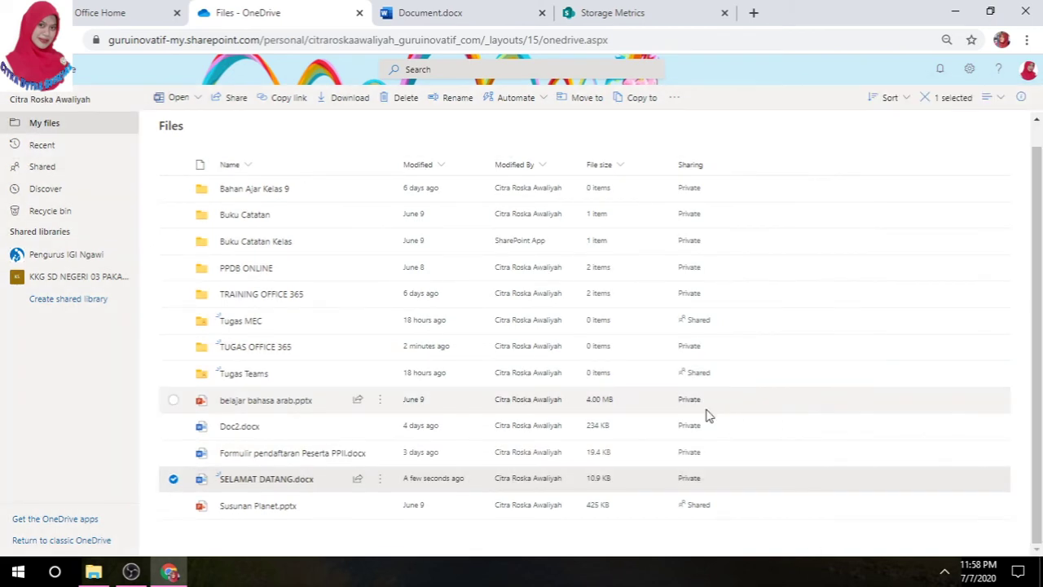
# Move SELAMAT DATANG.docx into the TUGAS OFFICE 365 folder, check that folder's contents, and return to the main file list
pyautogui.moveTo(249, 484)
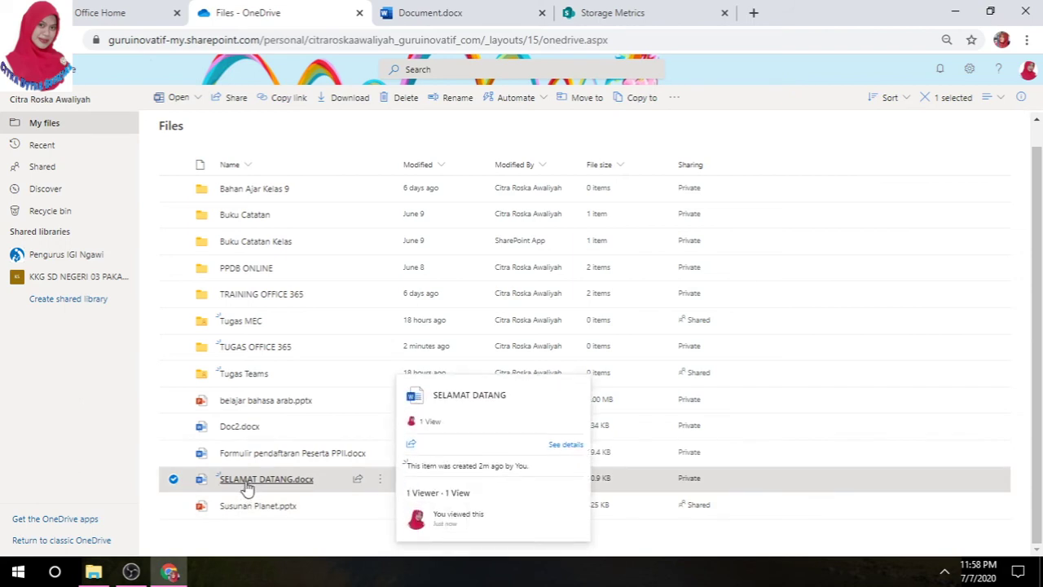
pyautogui.moveTo(247, 487); pyautogui.dragTo(249, 348)
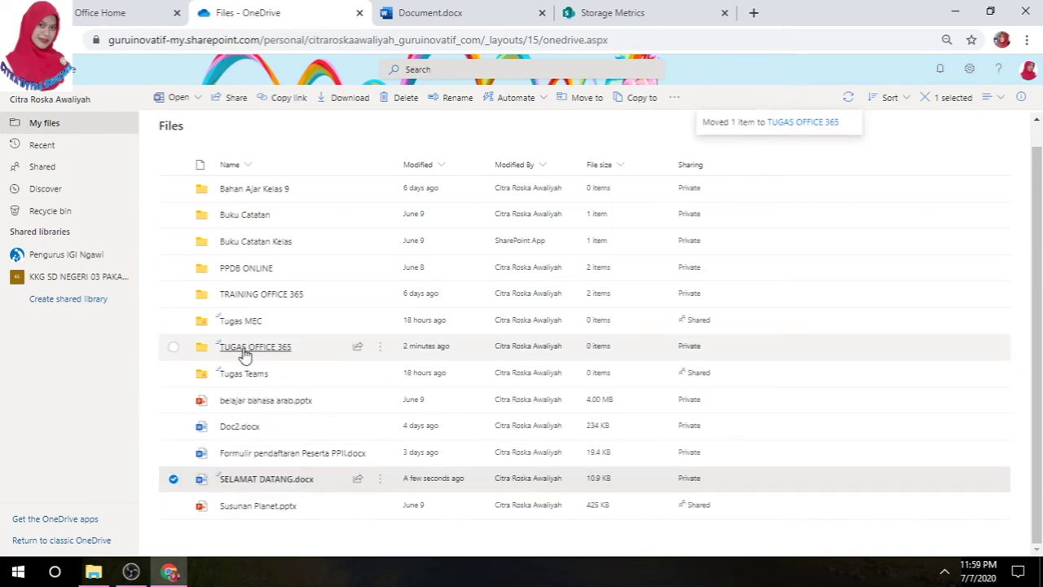
pyautogui.click(243, 351)
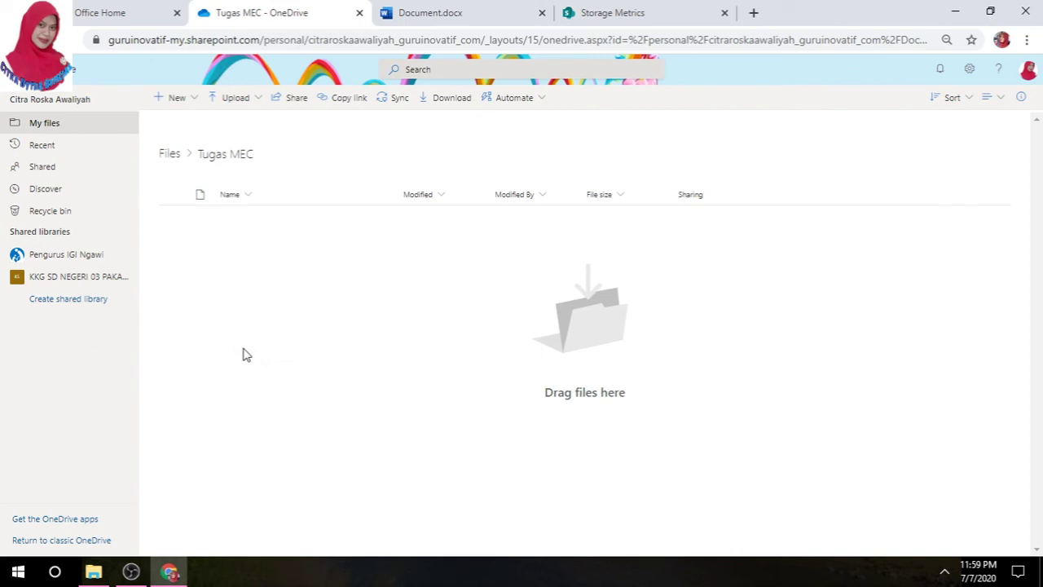
pyautogui.click(171, 154)
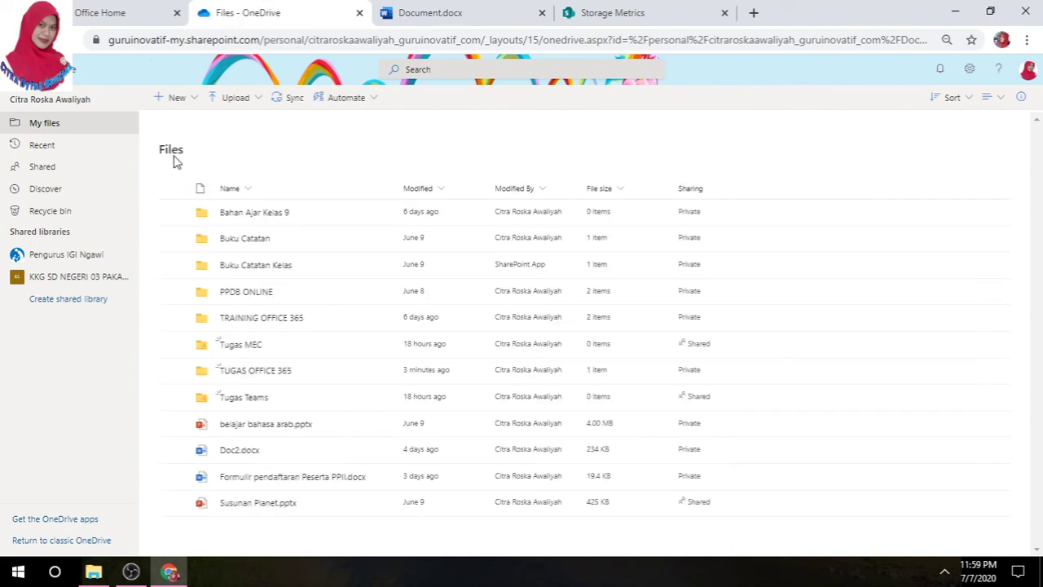
pyautogui.click(256, 371)
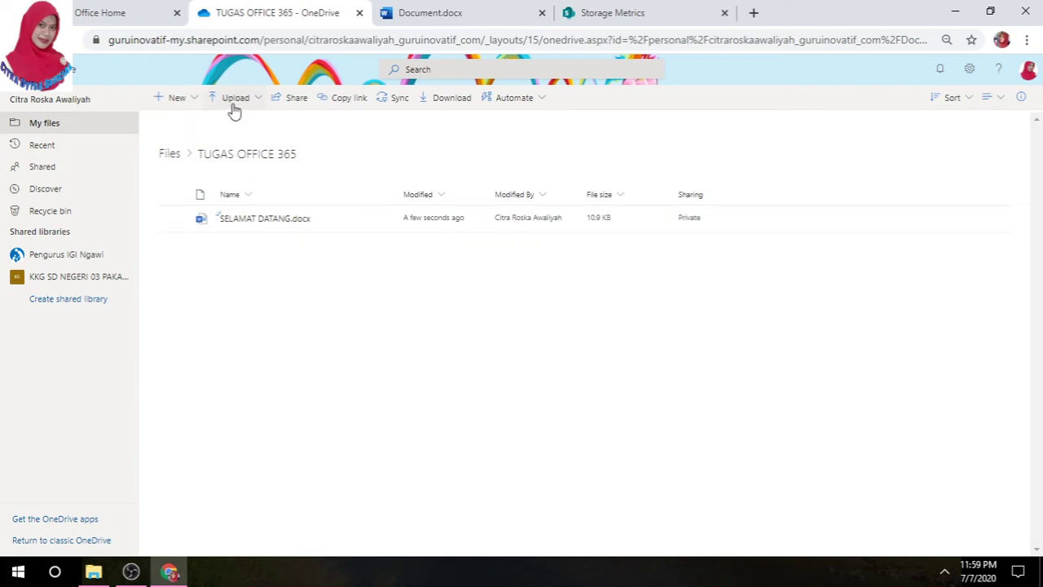
pyautogui.click(168, 160)
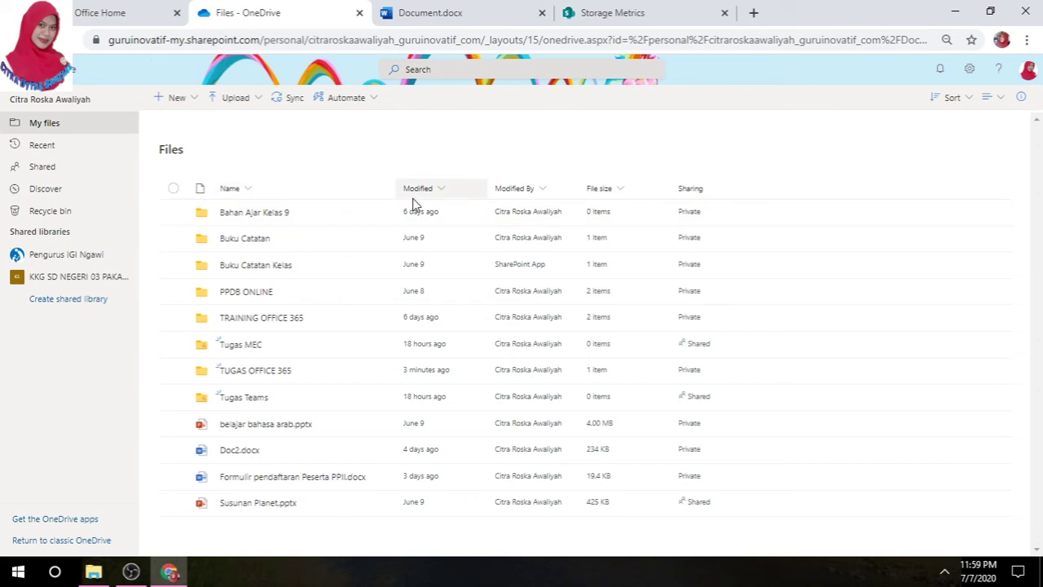
# Upload the Pengukuran PDF file from the computer's materi folder to the main OneDrive file list
pyautogui.click(237, 99)
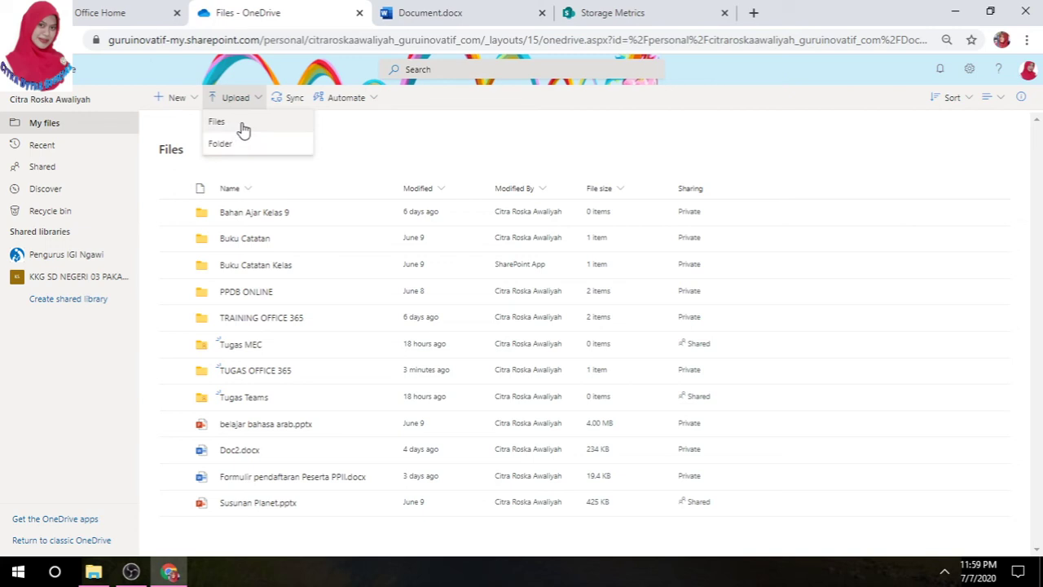
pyautogui.click(243, 129)
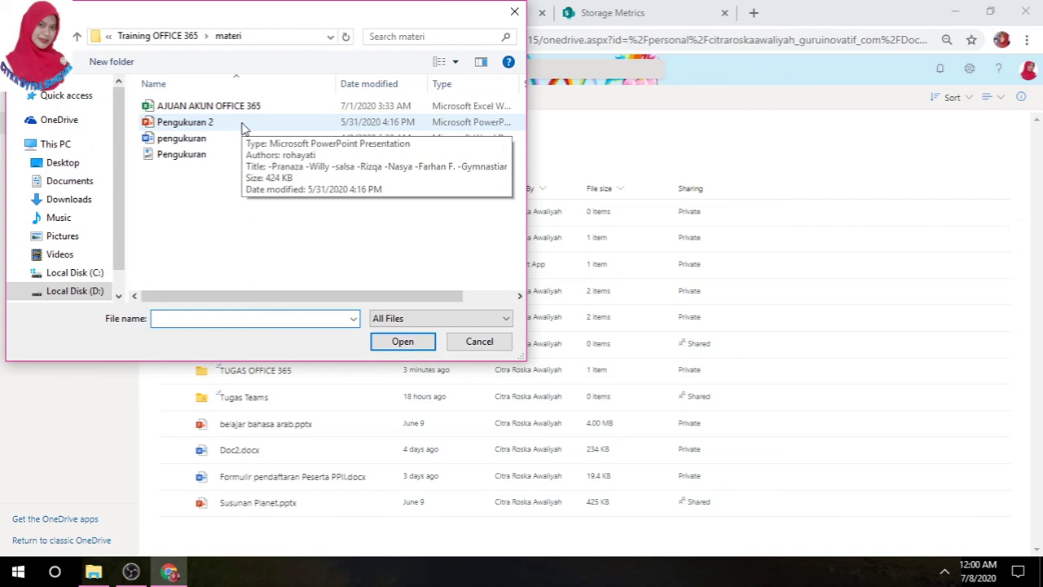
pyautogui.click(187, 159)
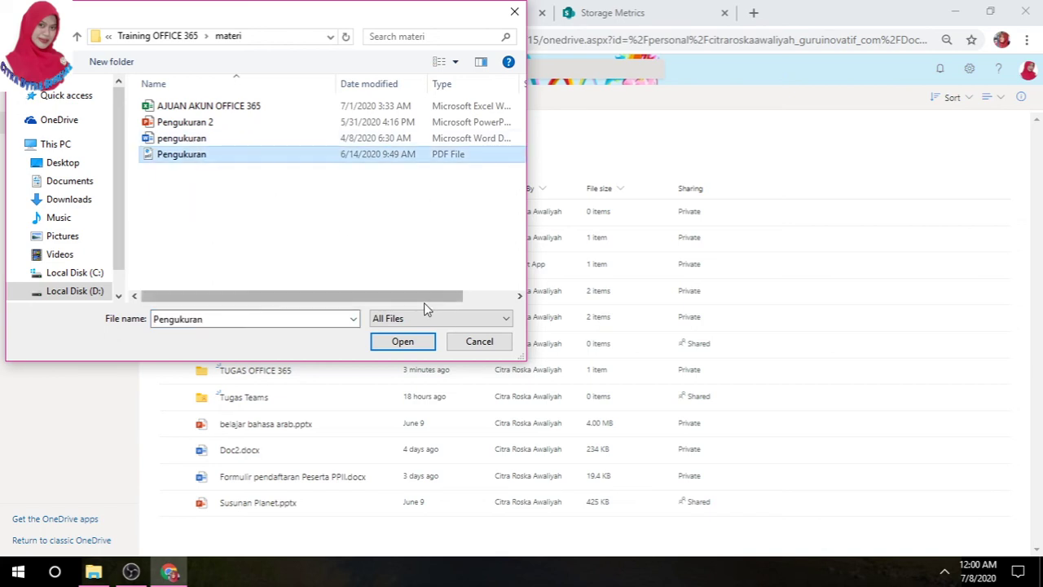
pyautogui.click(403, 342)
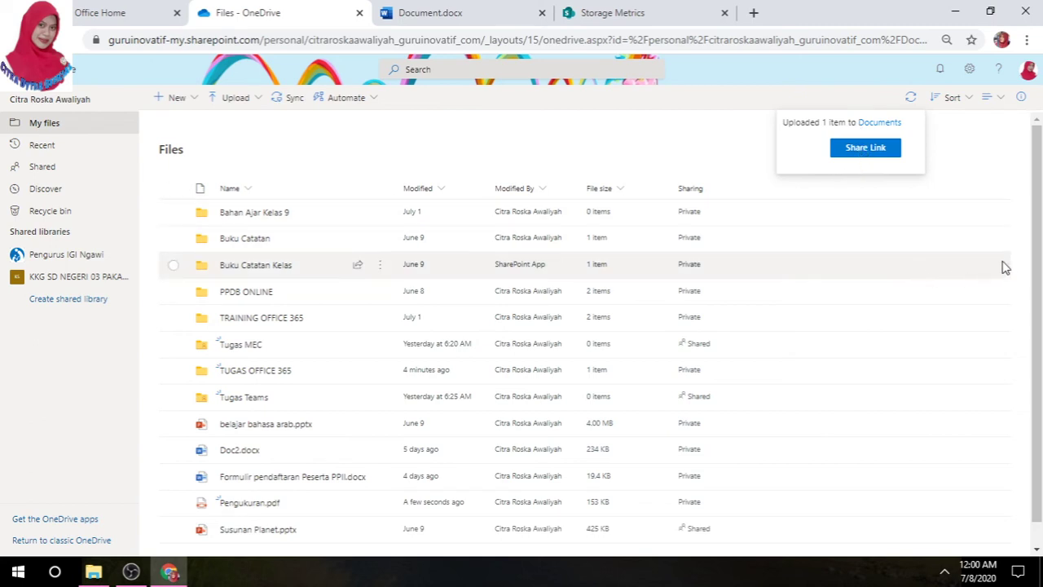
# Move Pengukuran.pdf into the TRAINING OFFICE 365 folder and return to the main file list
pyautogui.moveTo(1036, 263); pyautogui.dragTo(1041, 329)
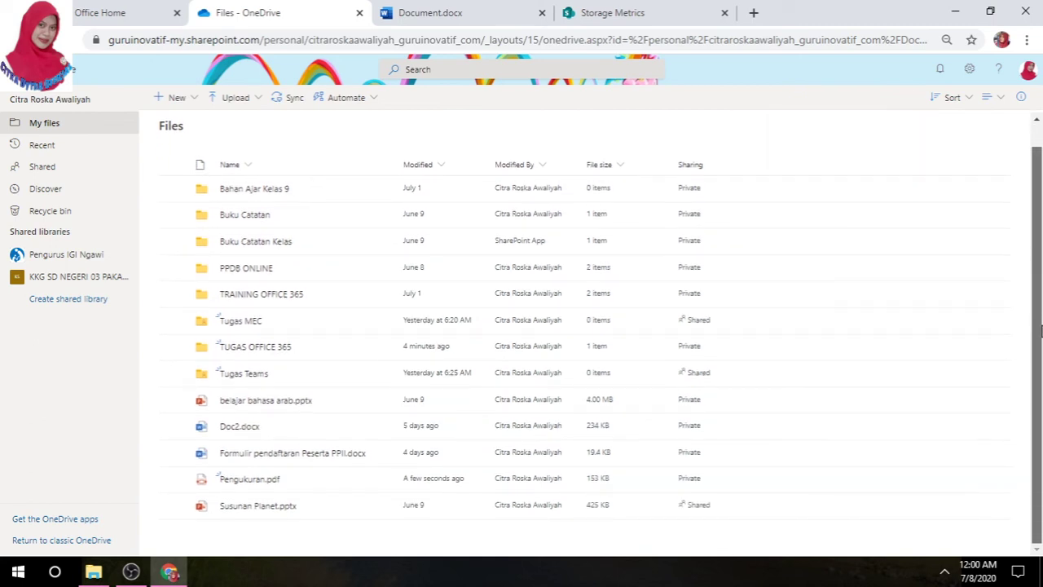
pyautogui.moveTo(270, 489)
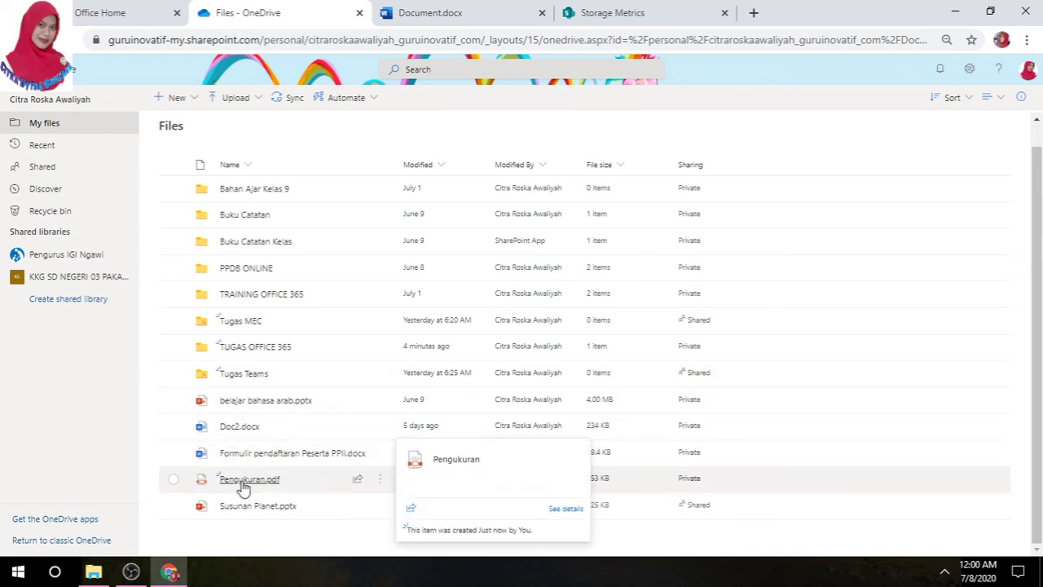
pyautogui.moveTo(239, 484); pyautogui.dragTo(272, 298)
pyautogui.click(272, 296)
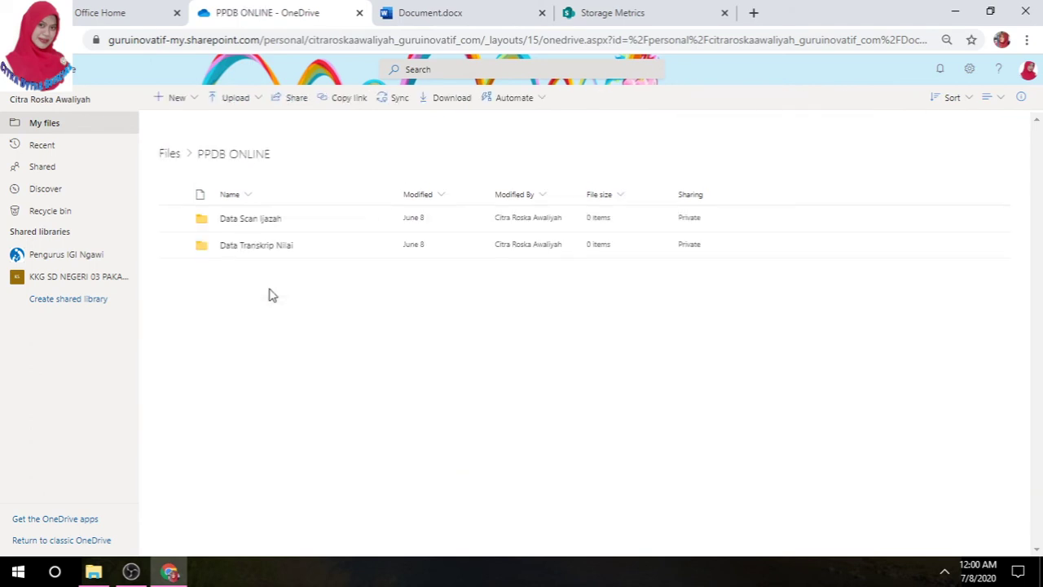
pyautogui.click(172, 155)
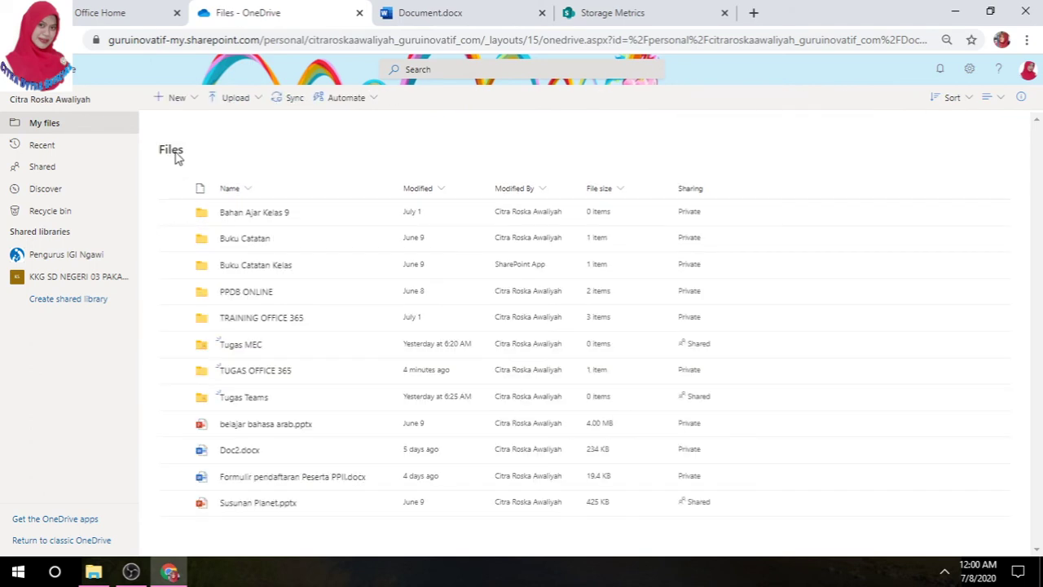
# View the contents of the TUGAS OFFICE 365 folder and go back to the main file list
pyautogui.click(272, 372)
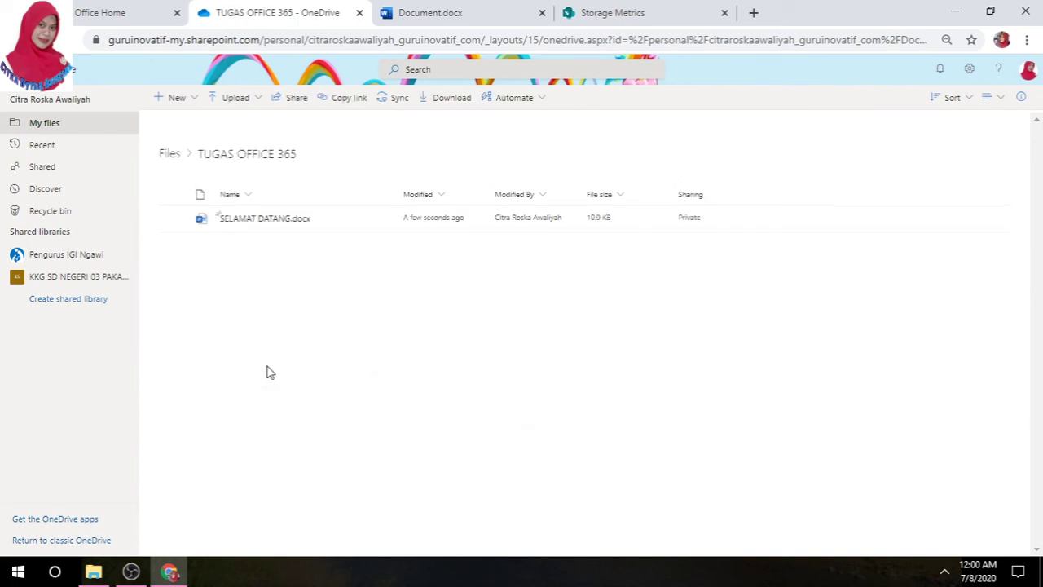
pyautogui.click(169, 155)
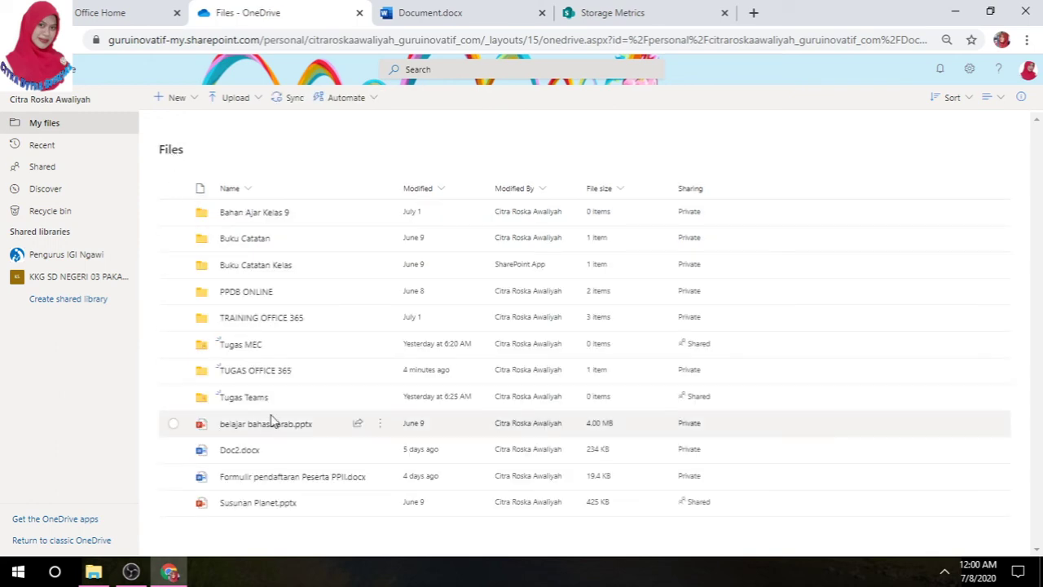
pyautogui.moveTo(272, 428)
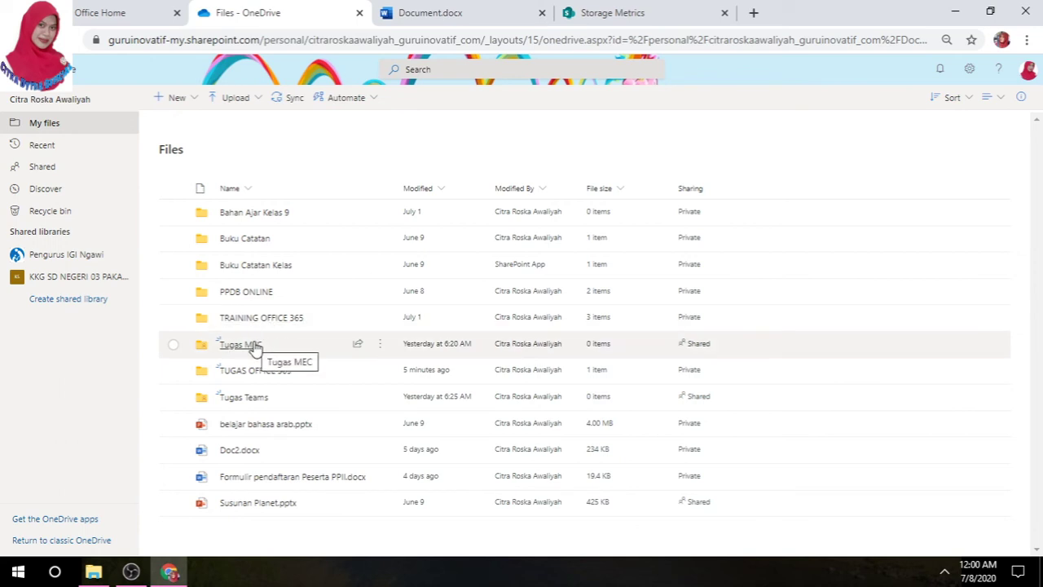
# View the contents of the PPDB ONLINE folder and return to the main file list
pyautogui.click(254, 295)
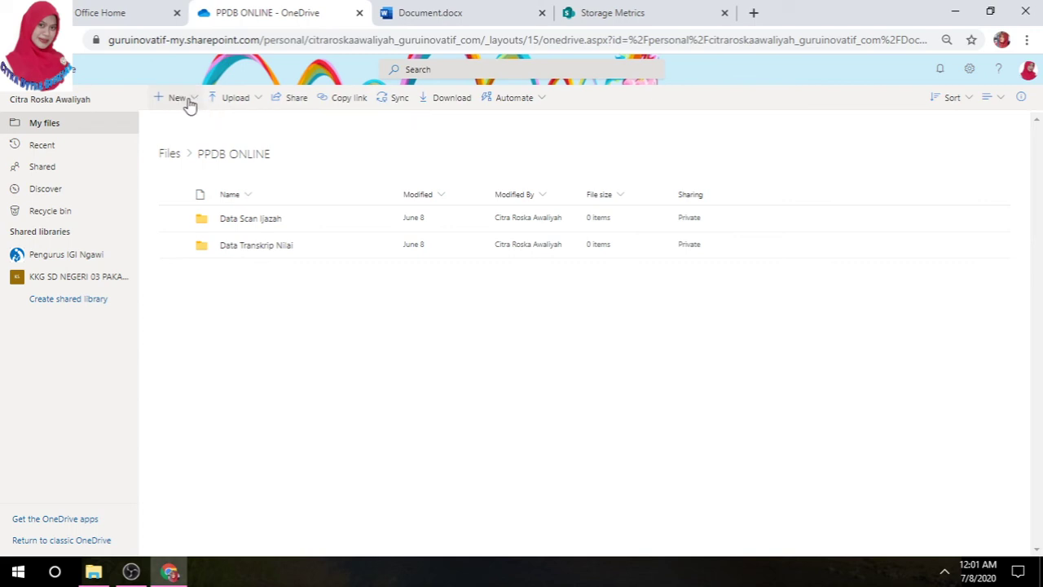
pyautogui.click(169, 155)
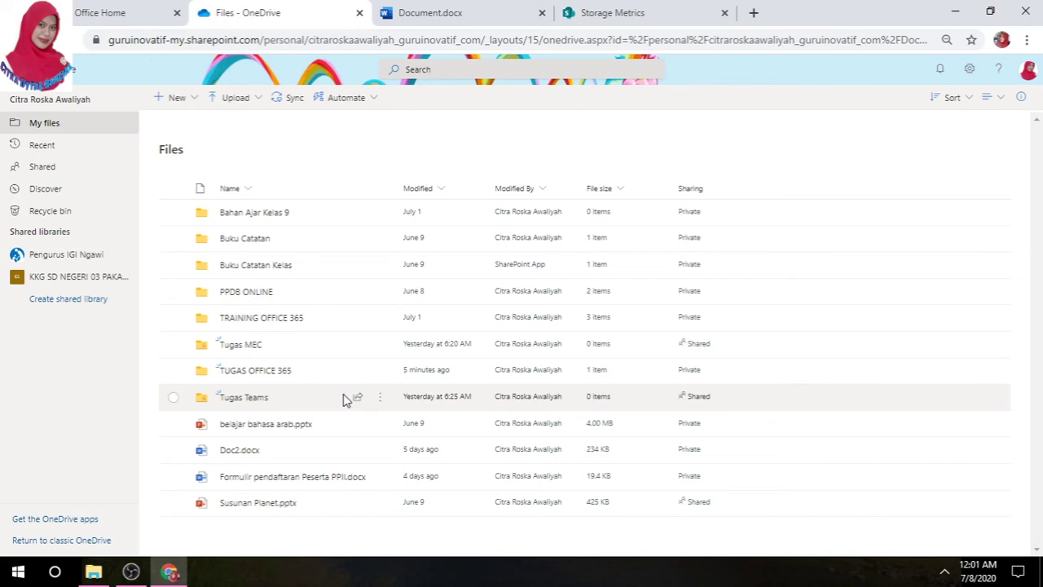
# Search the files for PENGUKURAN, and check the contents of the TRAINING OFFICE 365 folder before returning to the main file list
pyautogui.click(427, 68)
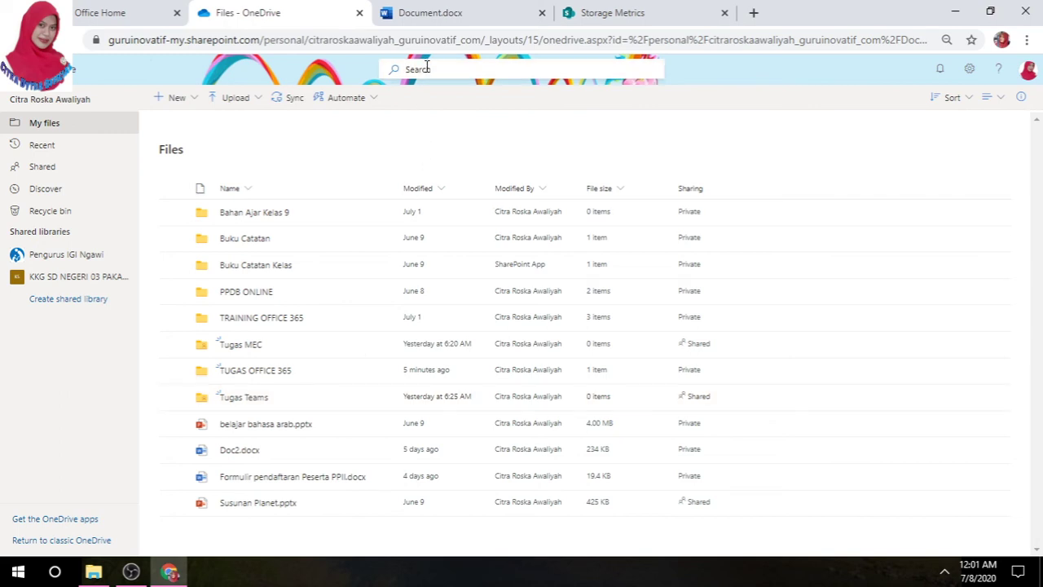
pyautogui.write('PENGUR')
pyautogui.write('URAN')
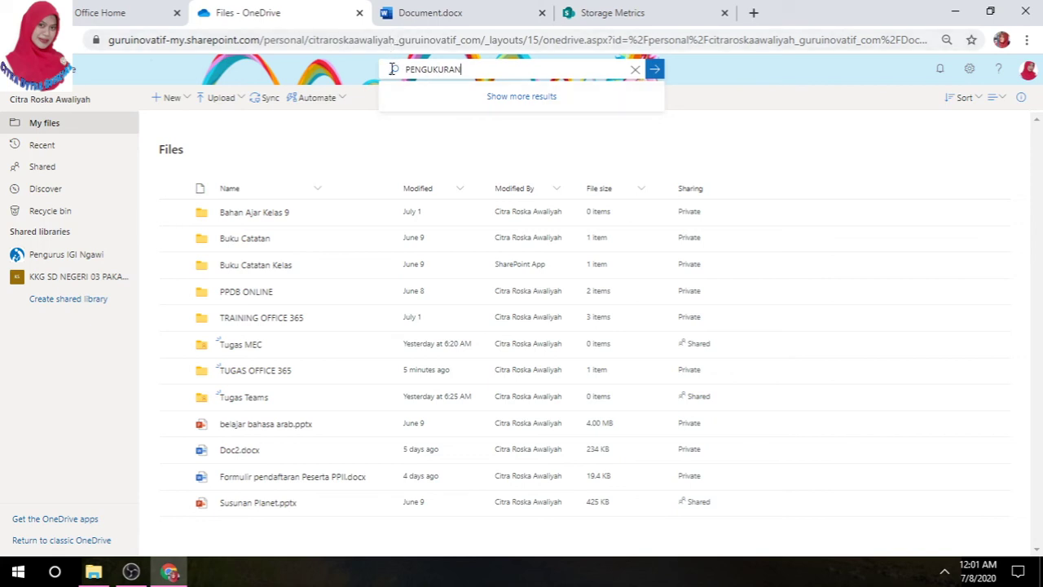
pyautogui.press('Return')
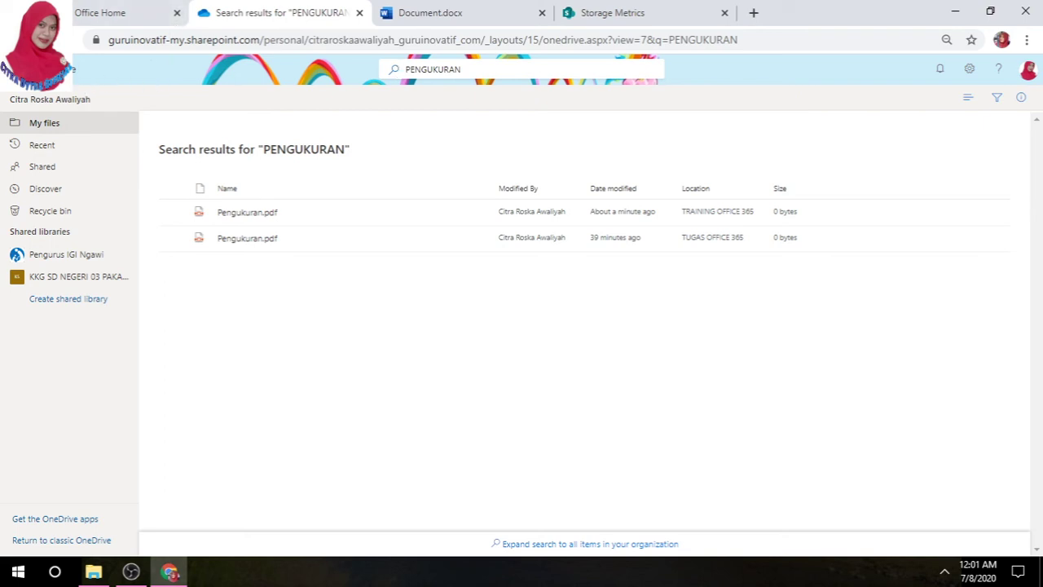
pyautogui.hotkey('alt', 'Left')
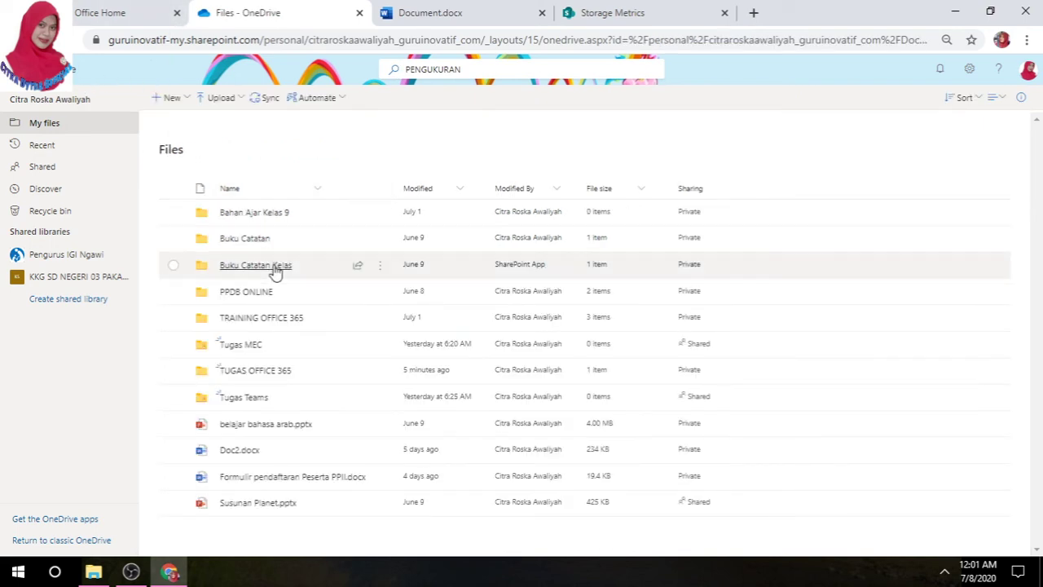
pyautogui.click(275, 320)
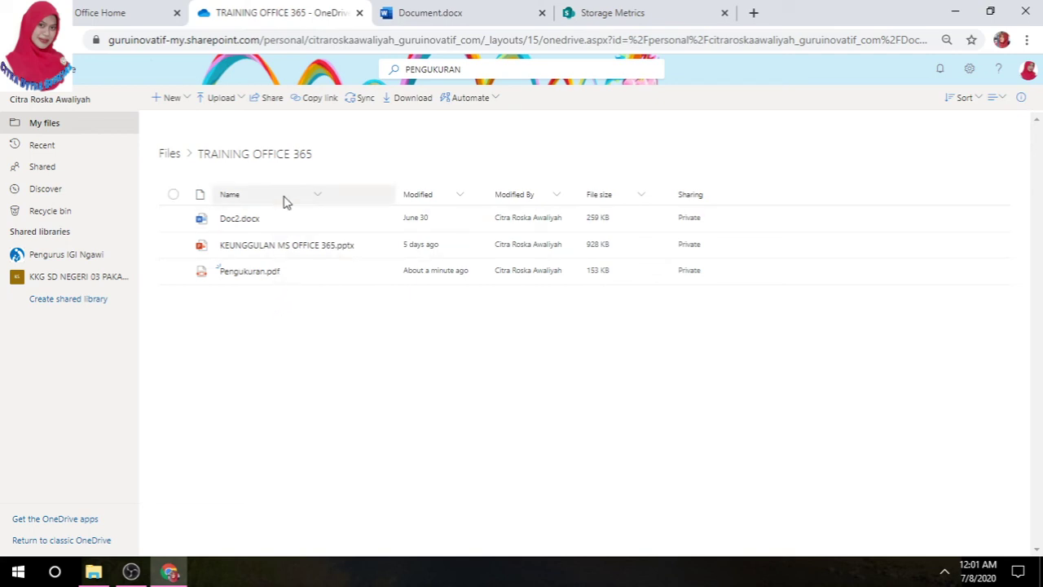
pyautogui.click(170, 154)
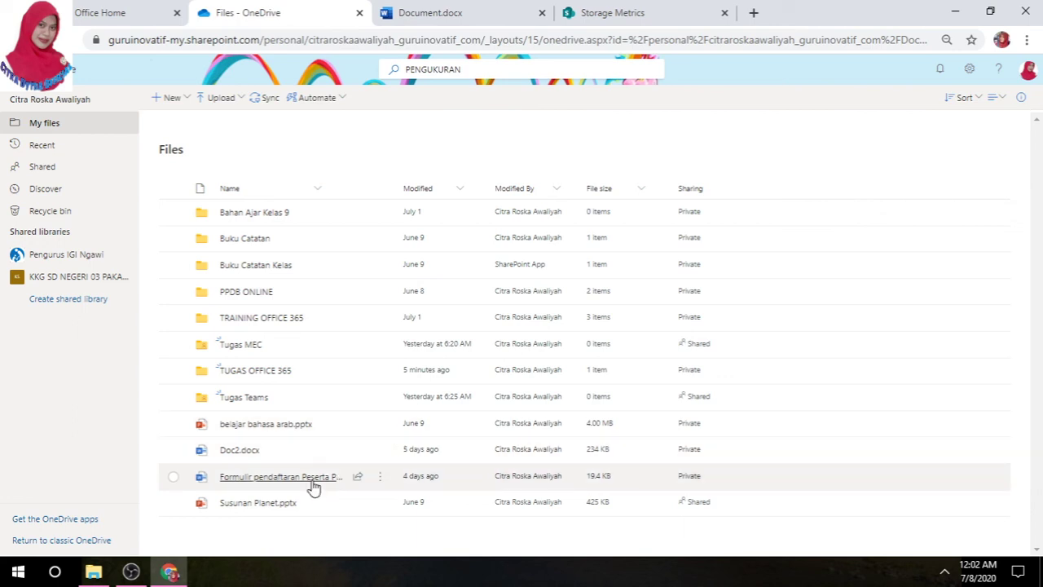
# Download Formulir pendaftaran Peserta PPII.docx from the main file list to the computer
pyautogui.moveTo(312, 487)
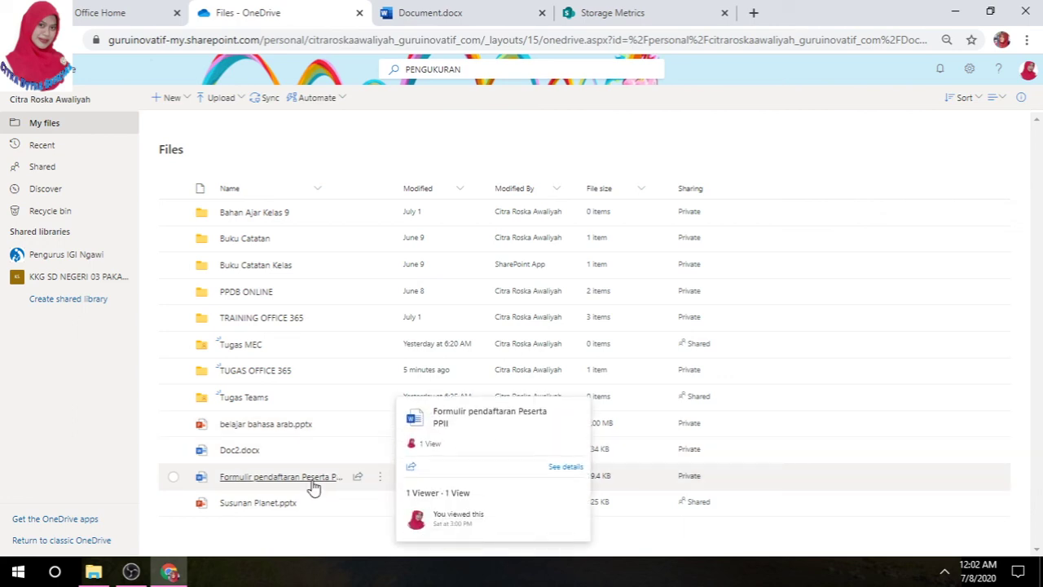
pyautogui.click(173, 479)
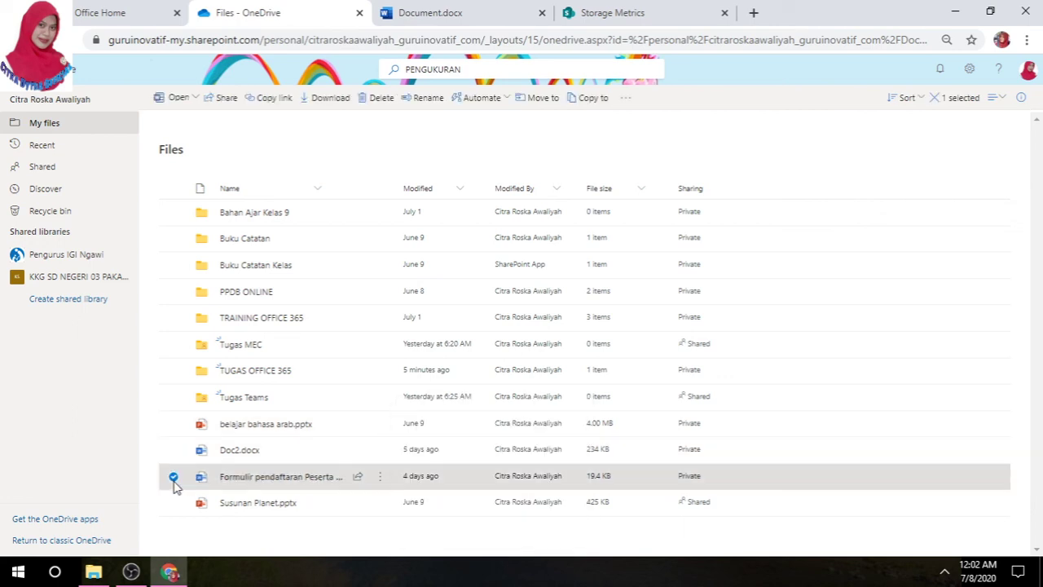
pyautogui.click(328, 99)
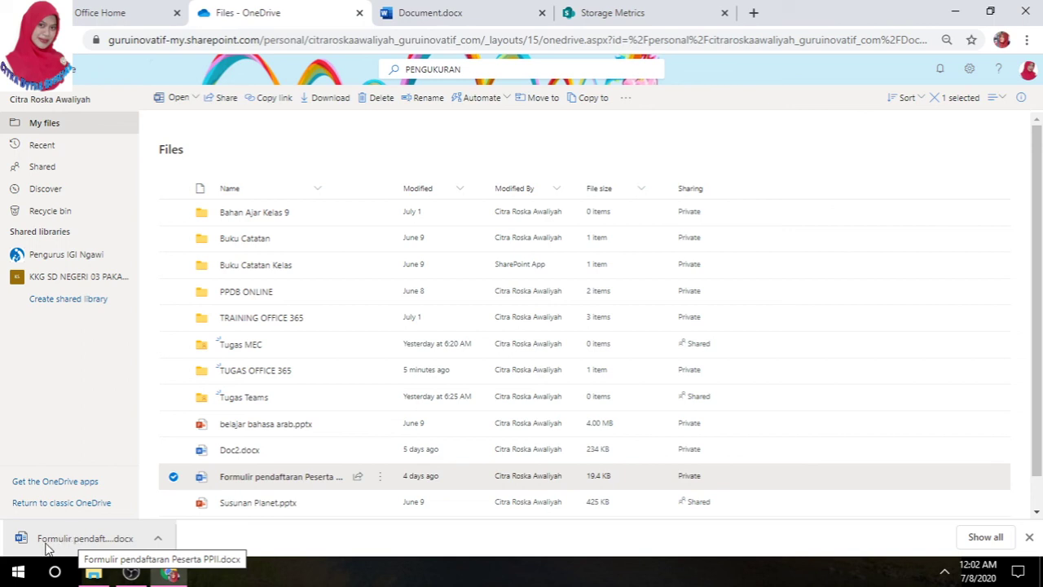
# Delete only Doc2.docx from the main file list, sending it to the recycle bin, and dismiss the deletion notice
pyautogui.click(173, 454)
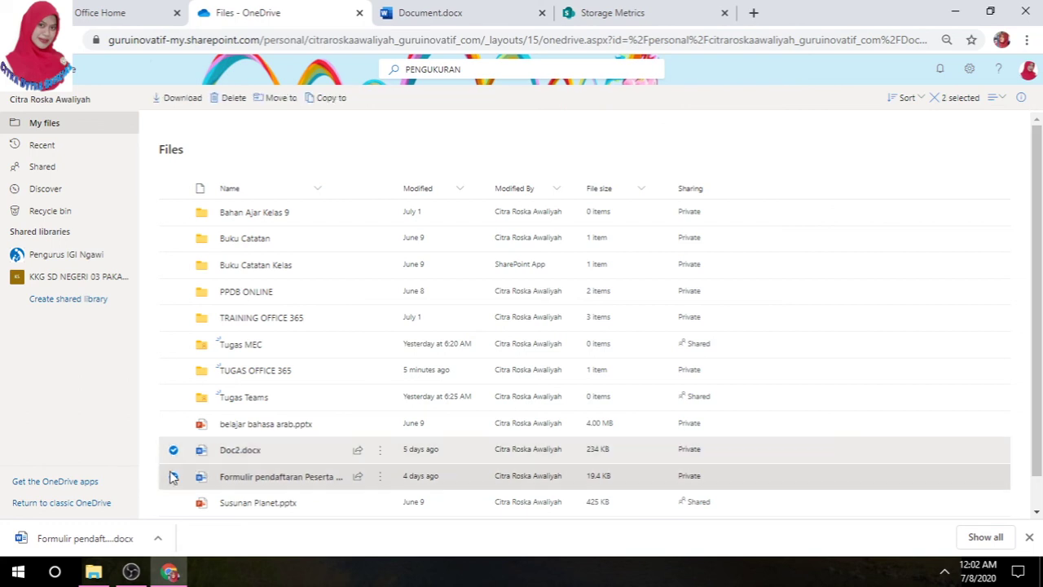
pyautogui.click(173, 476)
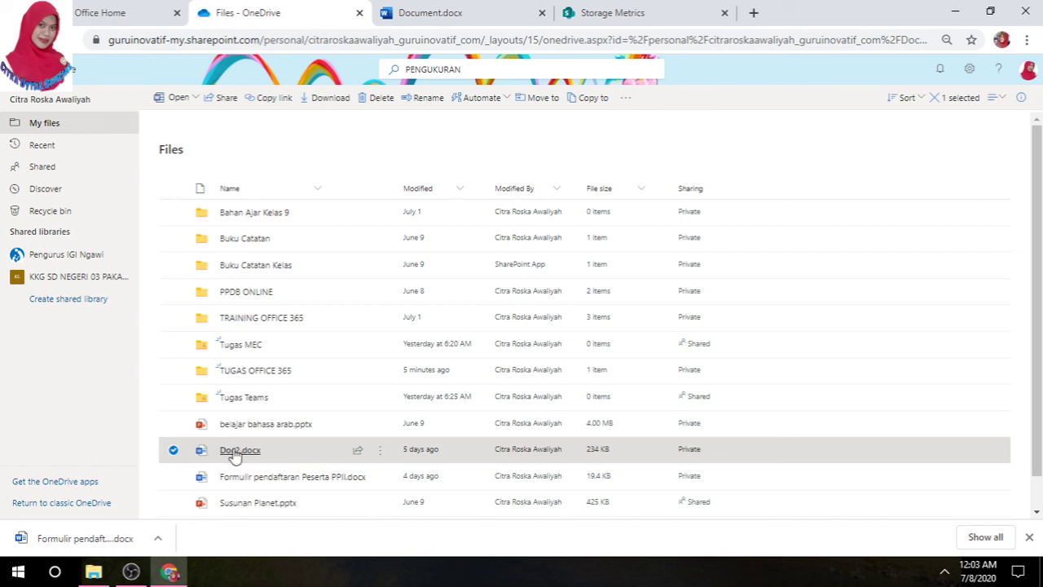
pyautogui.click(364, 99)
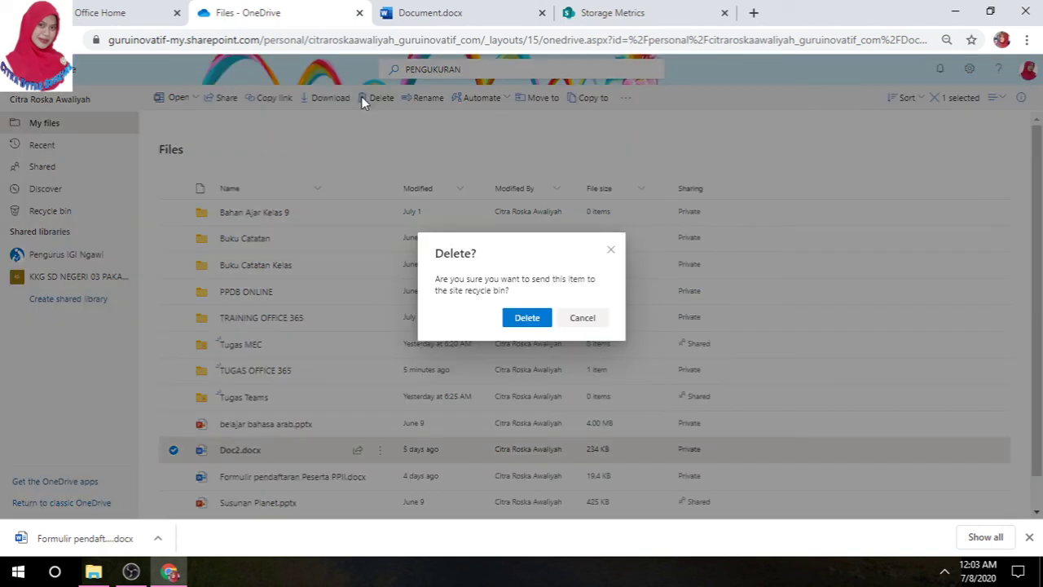
pyautogui.click(527, 318)
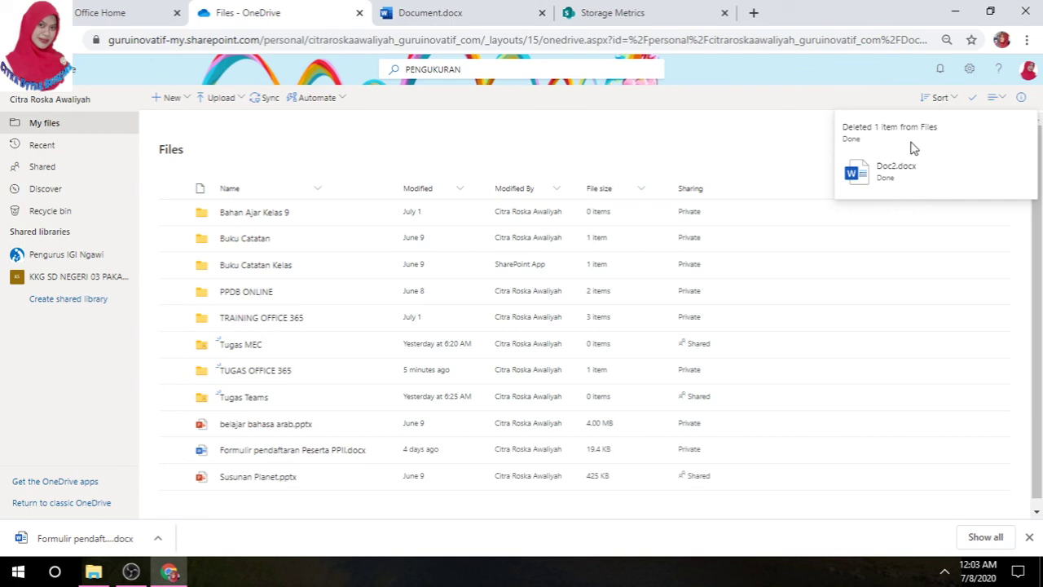
pyautogui.click(905, 232)
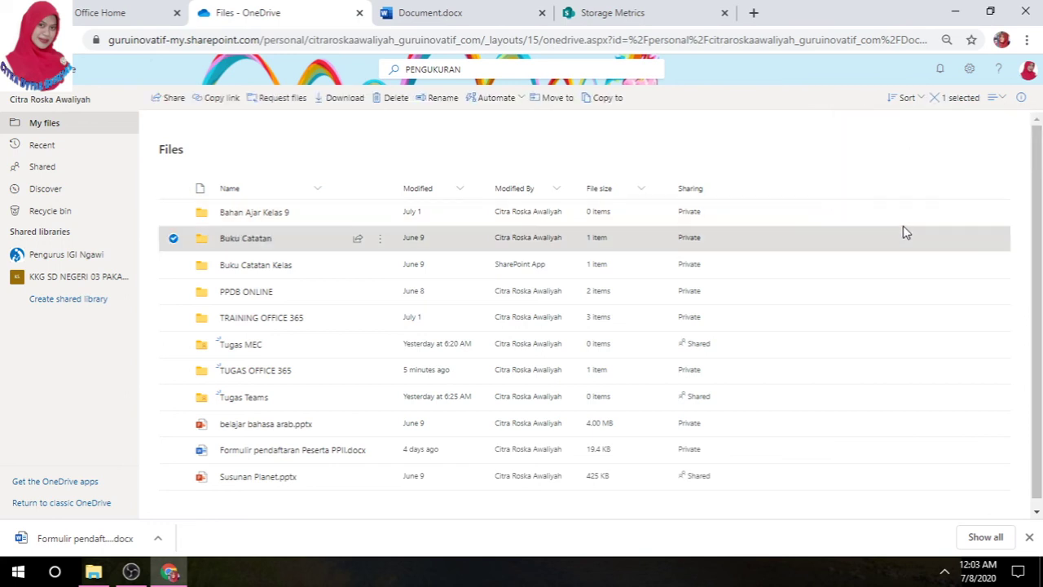